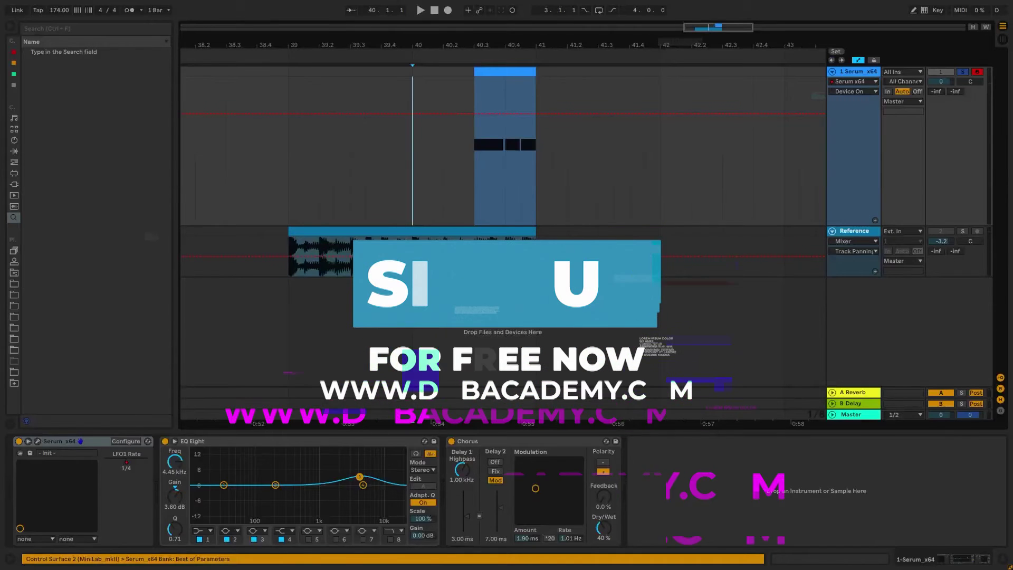
Move the Reference track above the Serum track and play back the reference audio and the Serum bass clip
left_click(359, 194)
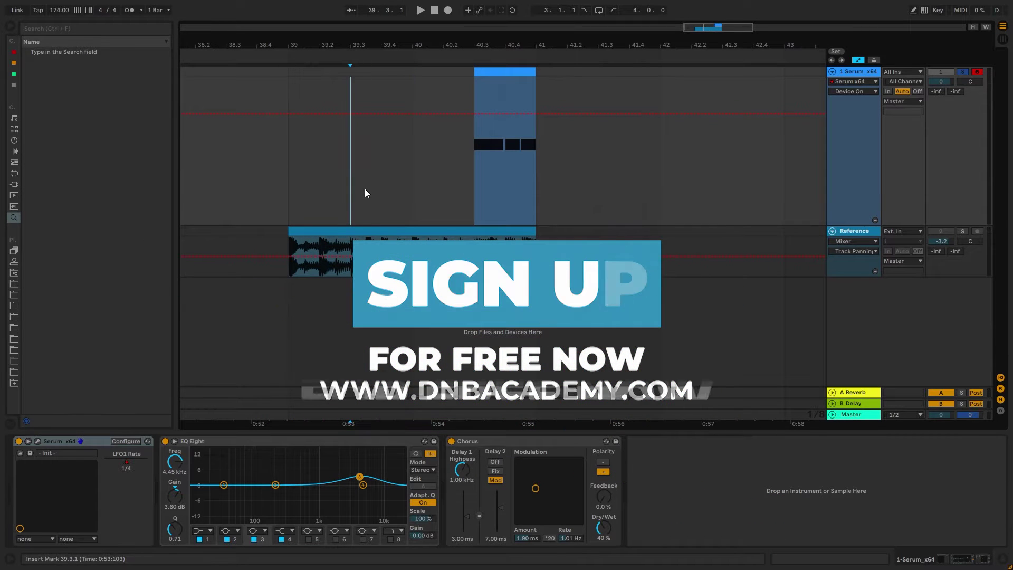
left_click_drag(854, 231, 841, 145)
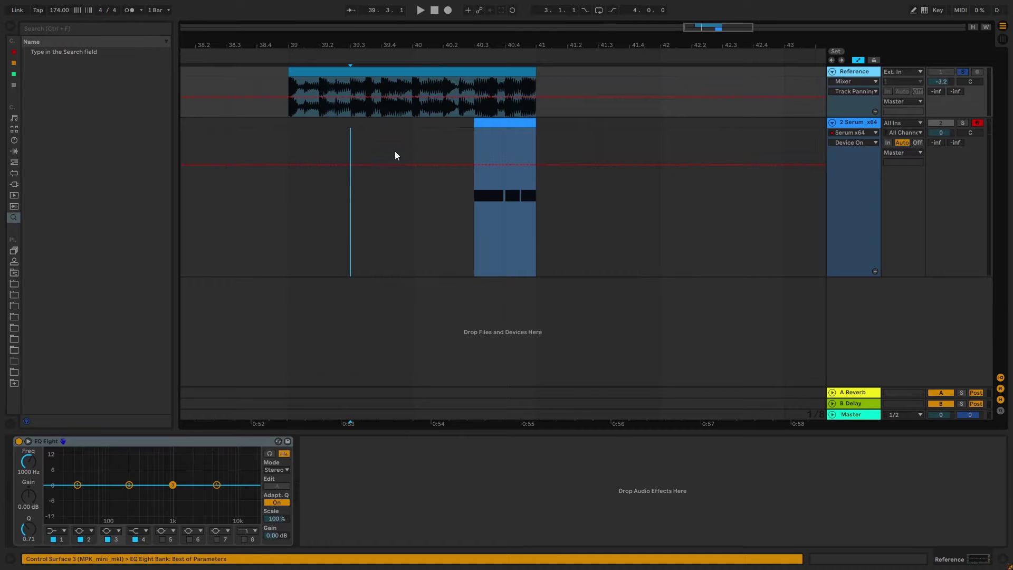
left_click(351, 120)
key("space")
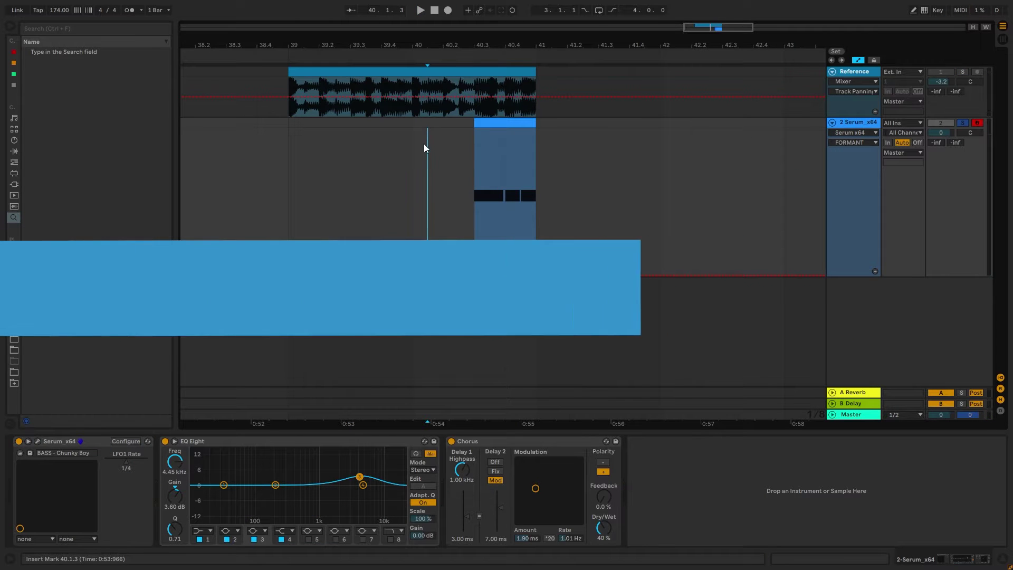
key("space")
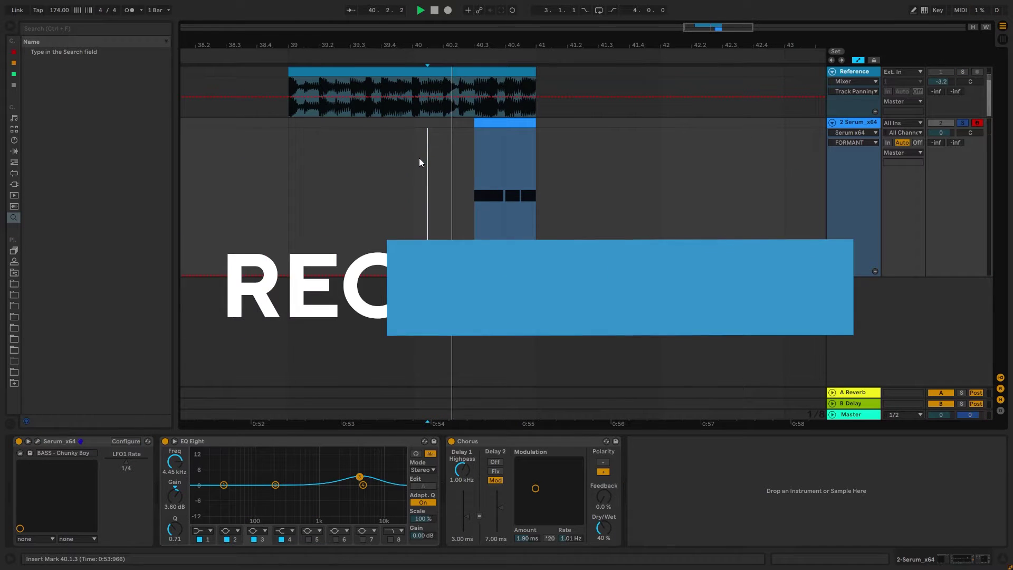
key("space")
left_click(418, 160)
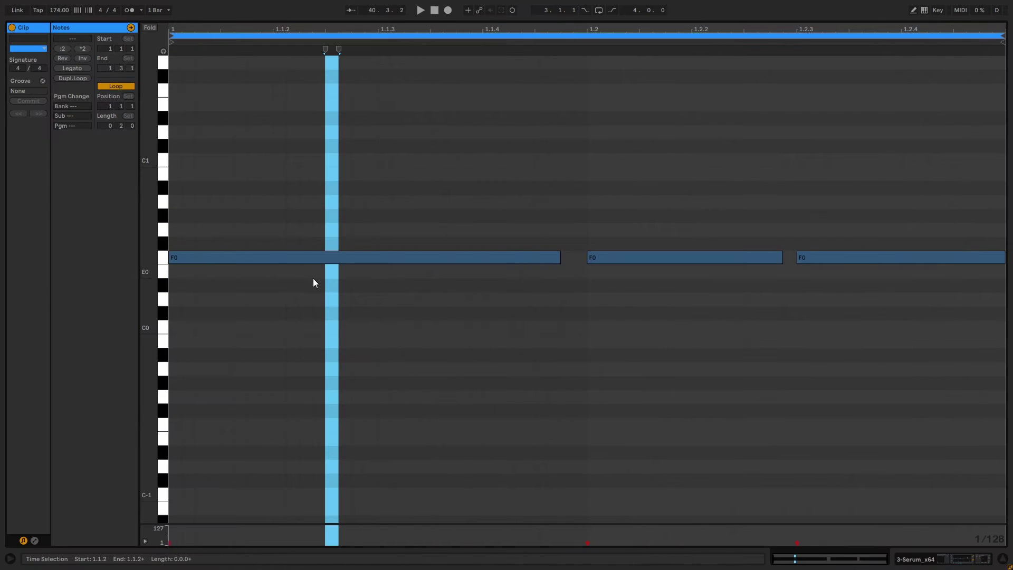
Audition the F0 notes of the Serum MIDI clip from its start
left_click(234, 285)
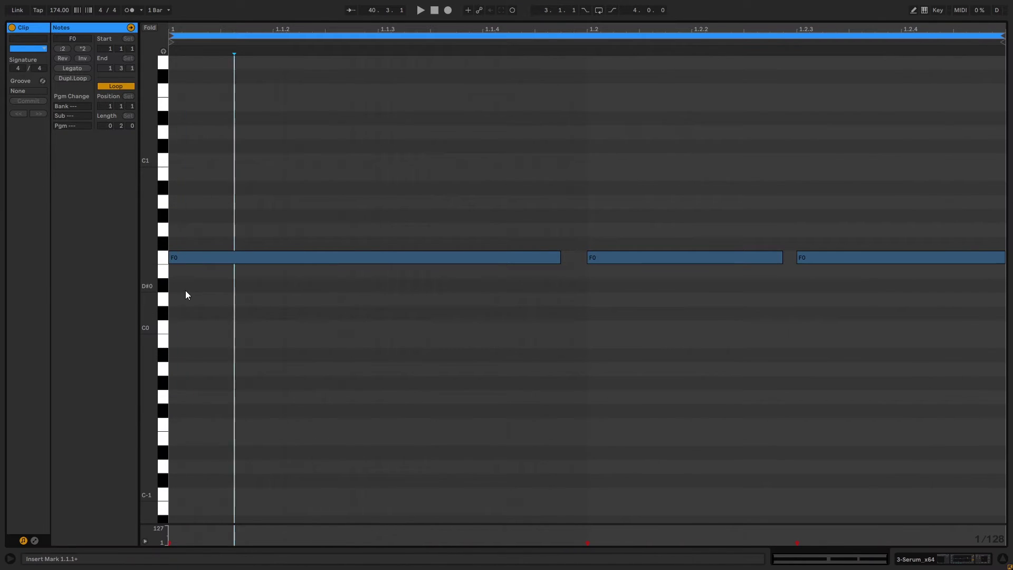
left_click(184, 291)
left_click(170, 279)
key("space")
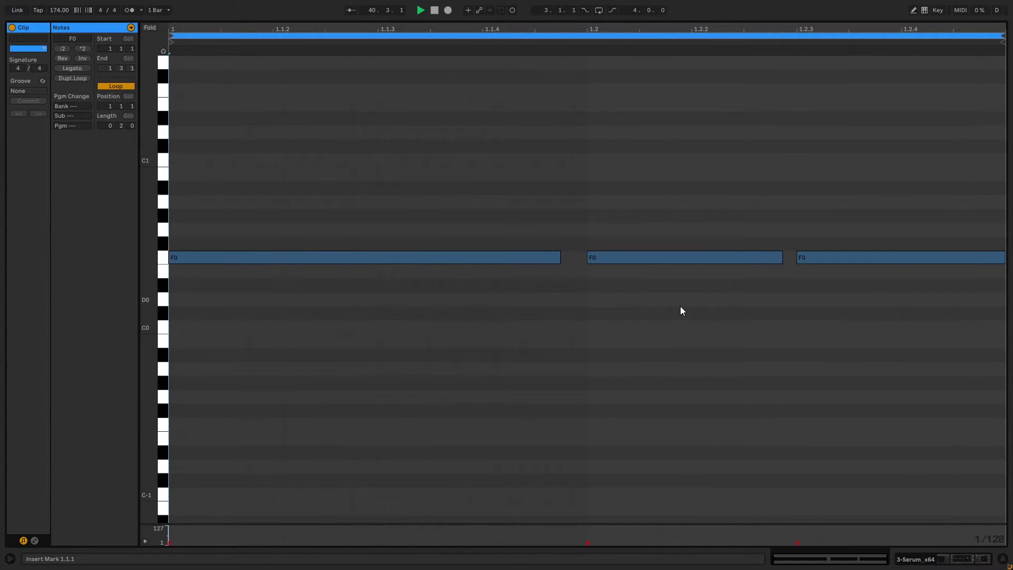
key("space")
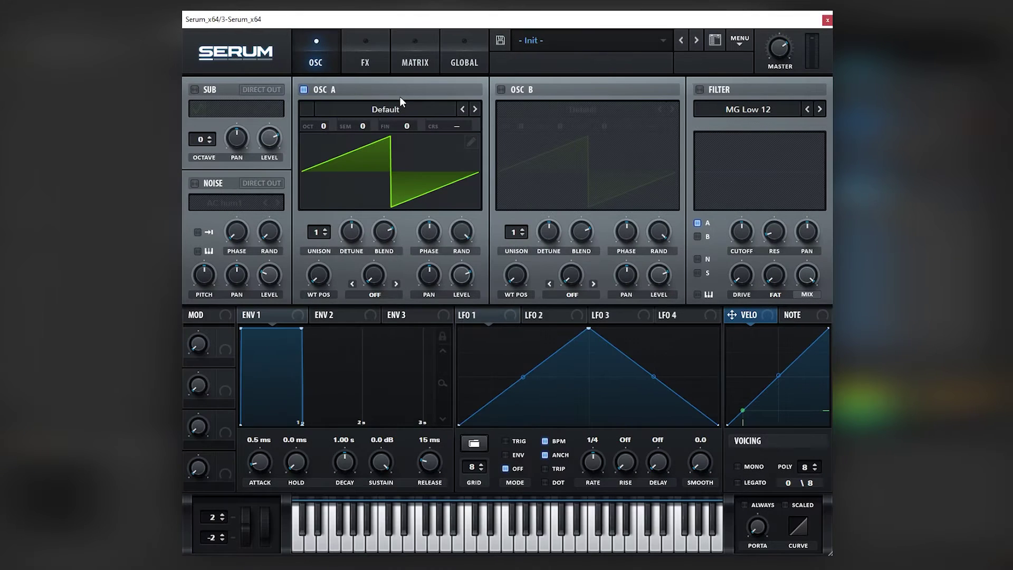
Load the Analog wavetable Basic Shapes into Serum's oscillator A
left_click(372, 109)
mouse_move(369, 150)
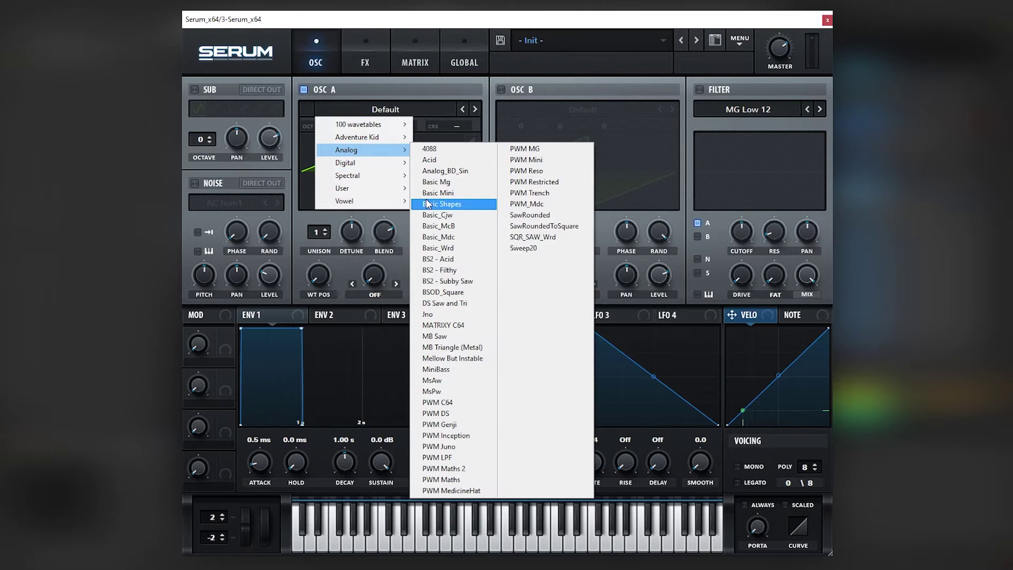
left_click(432, 193)
left_click(475, 109)
Enable oscillator B and load the Spectral wavetable Monster 5 [SL] into it
left_click(501, 90)
left_click(520, 103)
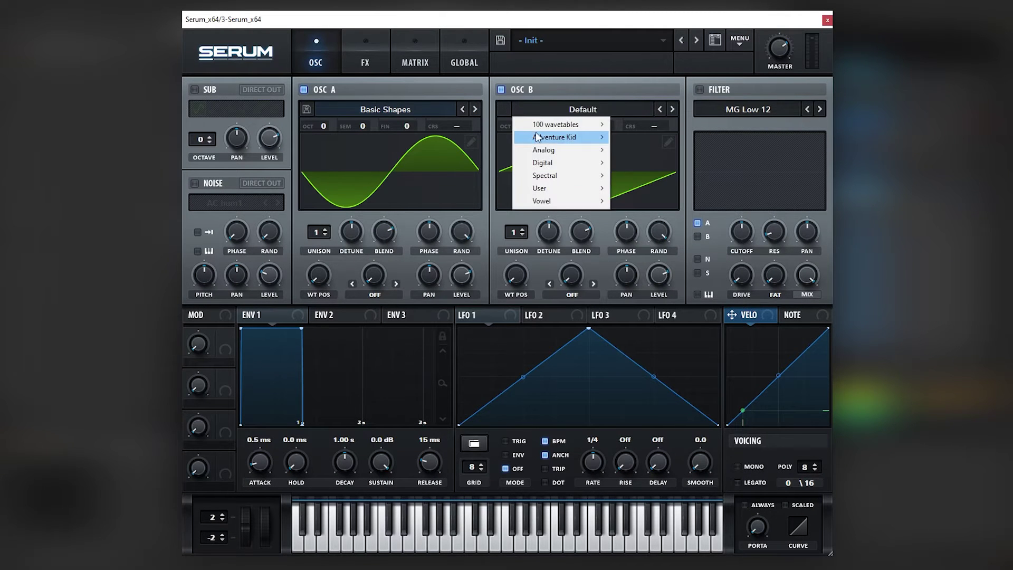
mouse_move(588, 179)
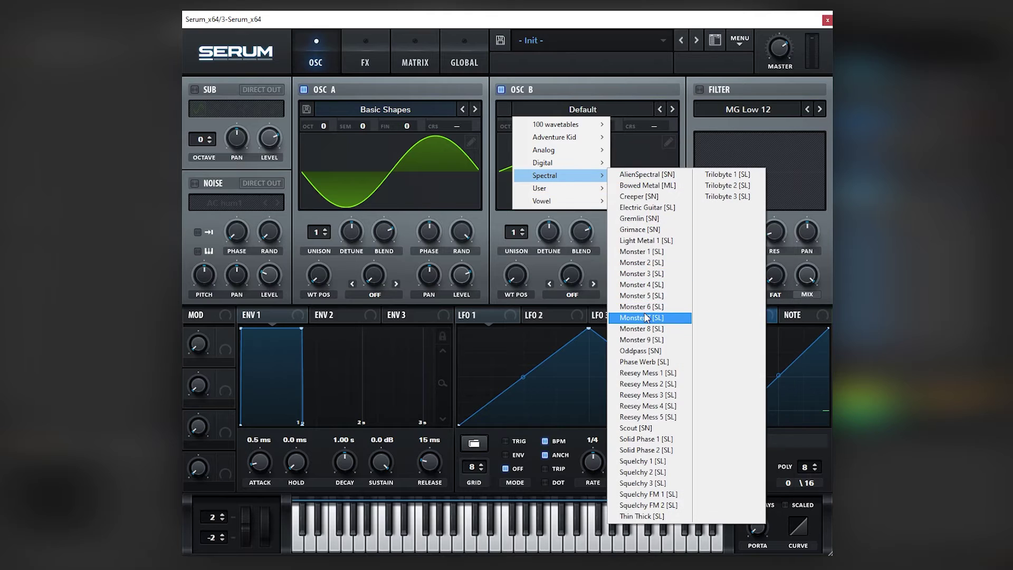
left_click(641, 296)
Set the AC hum1 noise level to about 16% and enable the MG Low 12 filter
left_click_drag(269, 273, 268, 285)
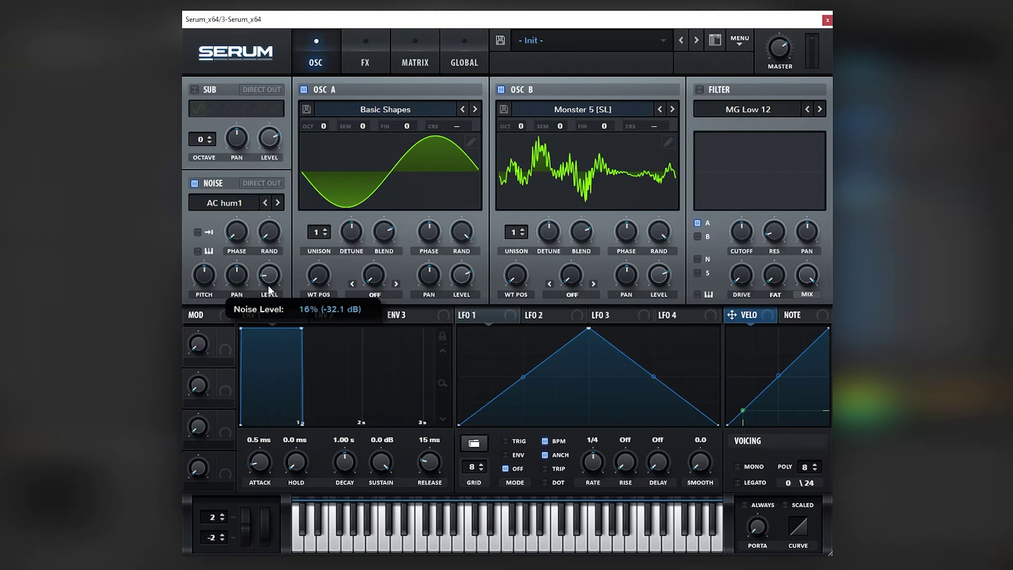
left_click(699, 89)
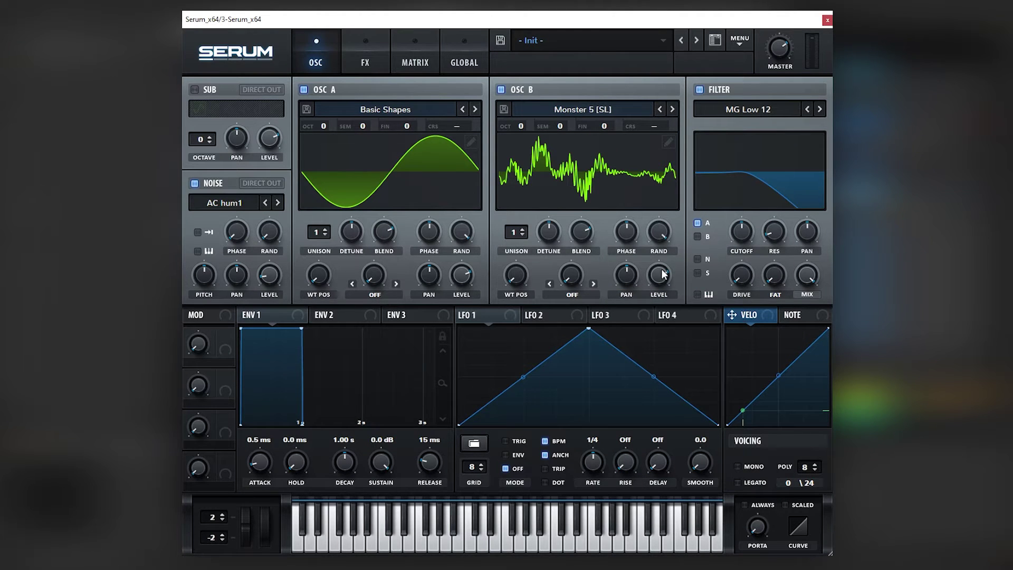
Set oscillator A's warp mode to FM (from B) with an amount of about 38%
left_click(380, 294)
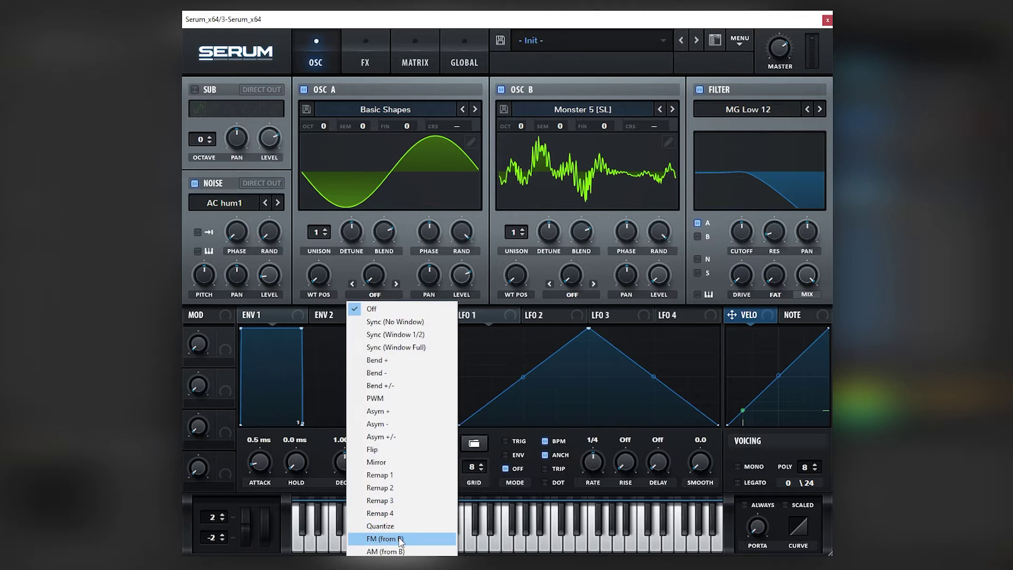
left_click(373, 537)
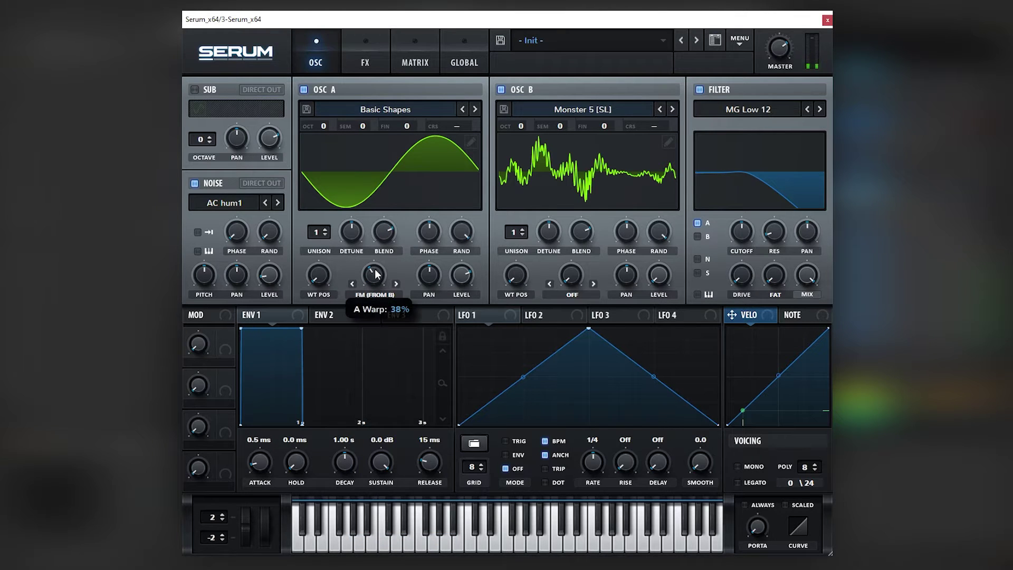
left_click_drag(374, 269, 375, 266)
Raise oscillator B to octave +1, set its warp mode to Bend + and increase the bend amount
left_click_drag(522, 129, 525, 105)
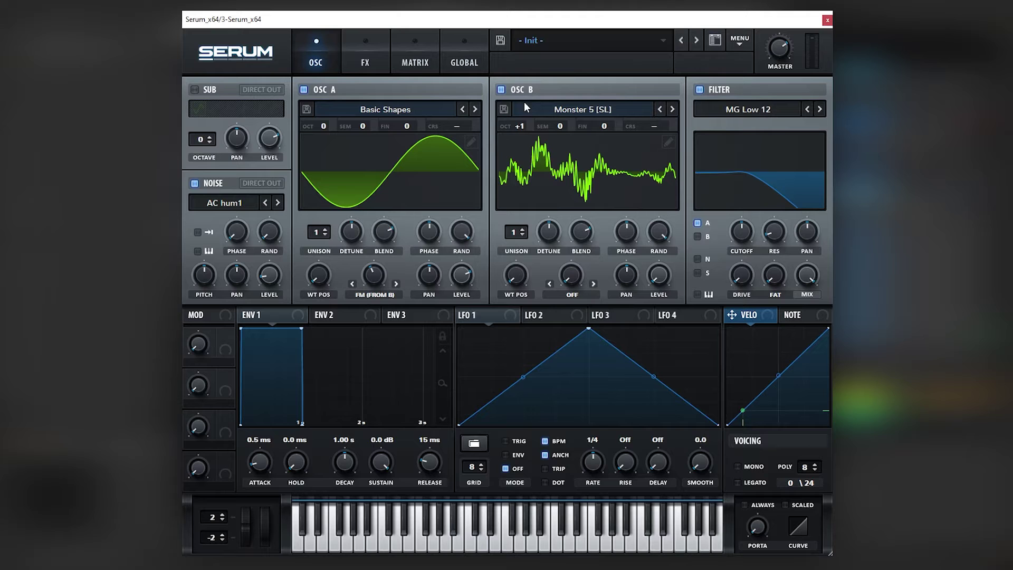
left_click(572, 295)
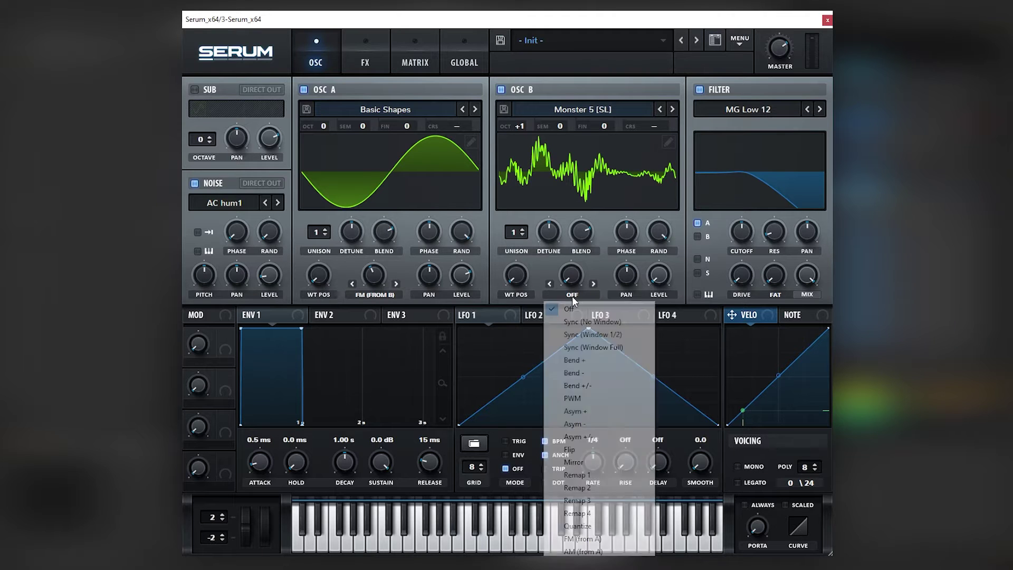
left_click(575, 364)
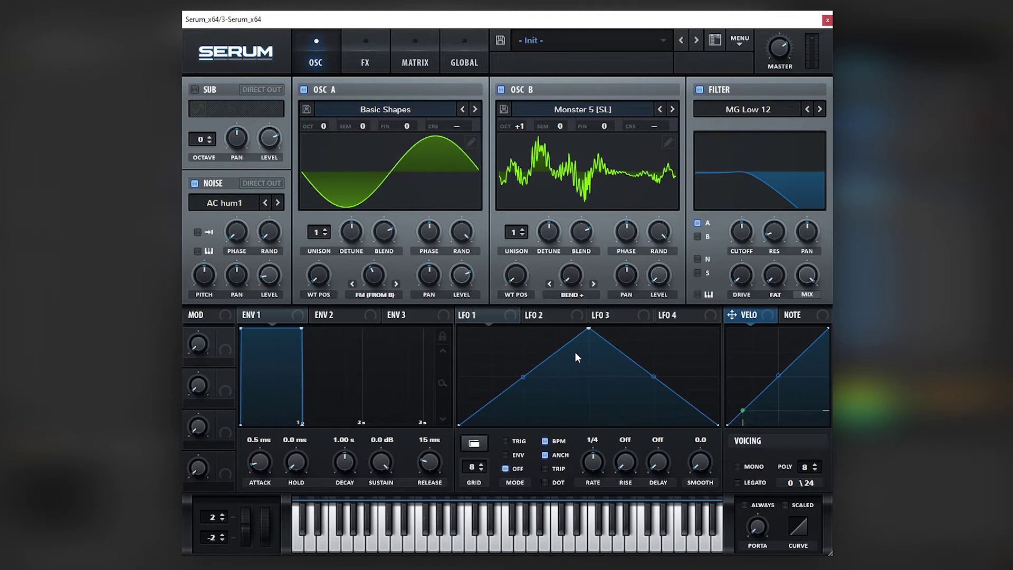
left_click_drag(573, 273, 608, 187)
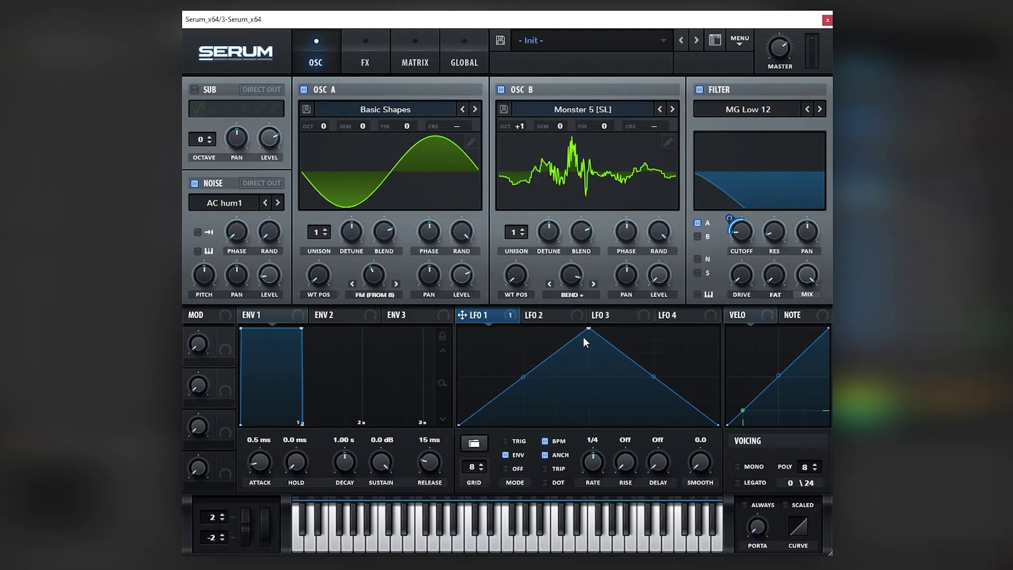
Set LFO 1 to envelope mode and shape it with a bulging convex rise, central peak and slightly concave fall
left_click_drag(587, 329, 579, 329)
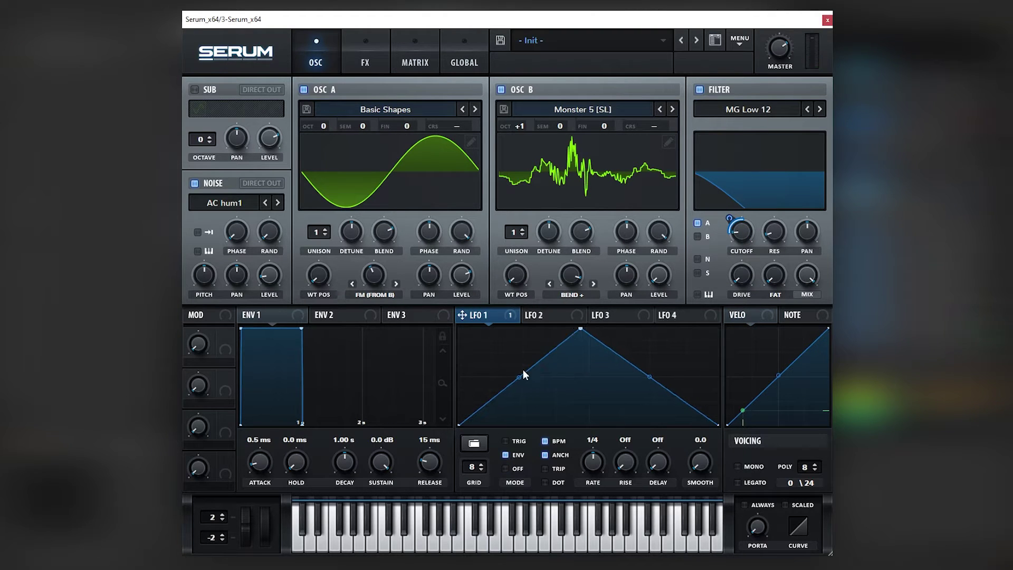
left_click_drag(523, 372, 523, 362)
left_click_drag(647, 377, 649, 382)
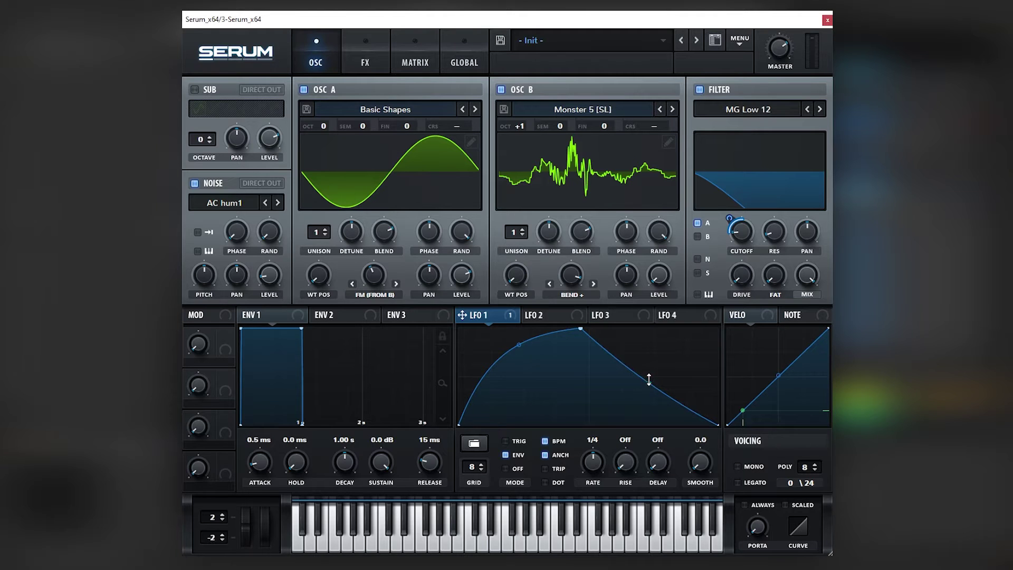
left_click_drag(580, 329, 590, 328)
Set LFO 1's filter cutoff modulation to about 46, lower the base cutoff, and set oscillator B's wavetable position to about 70
left_click_drag(730, 218, 735, 207)
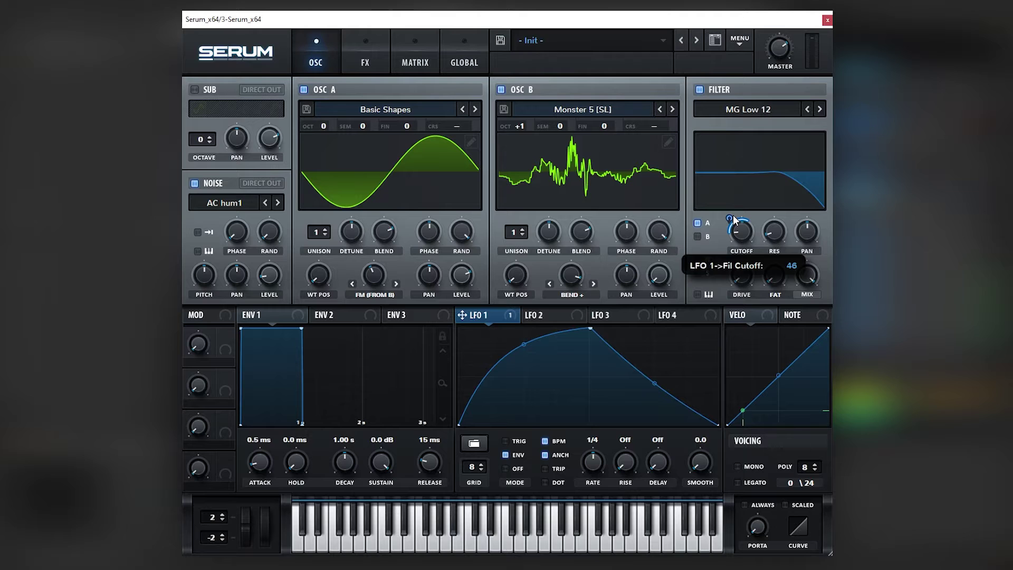
left_click_drag(740, 239, 732, 287)
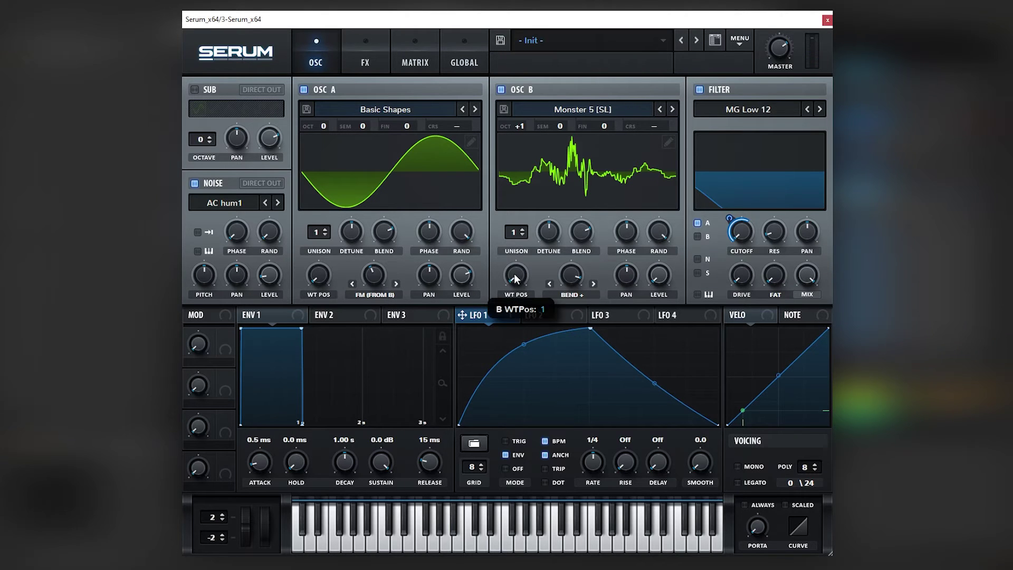
left_click_drag(514, 274, 518, 235)
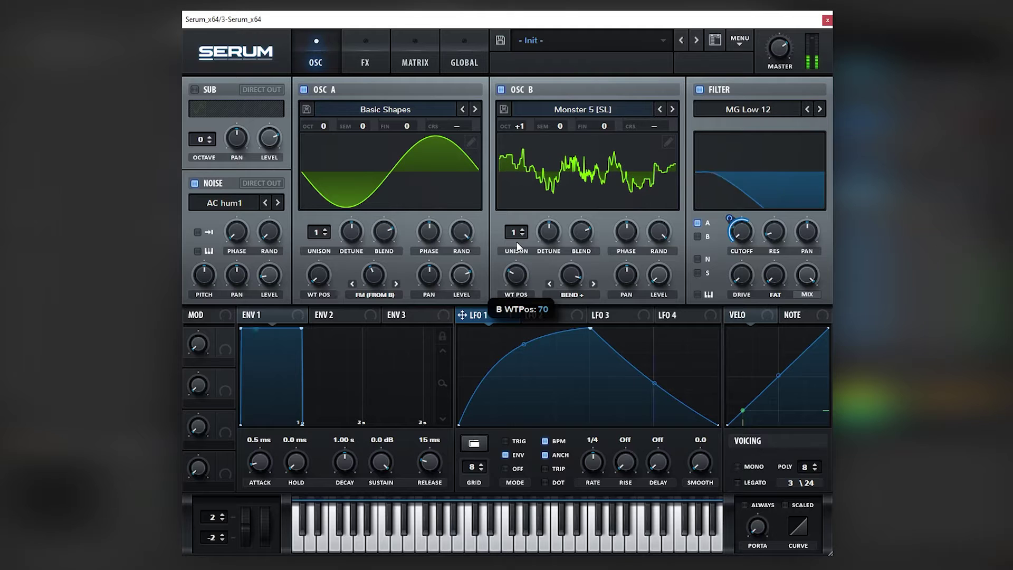
Add Tube distortion with increased drive and enable the Hyper / Dimension effect
left_click(364, 58)
left_click(199, 114)
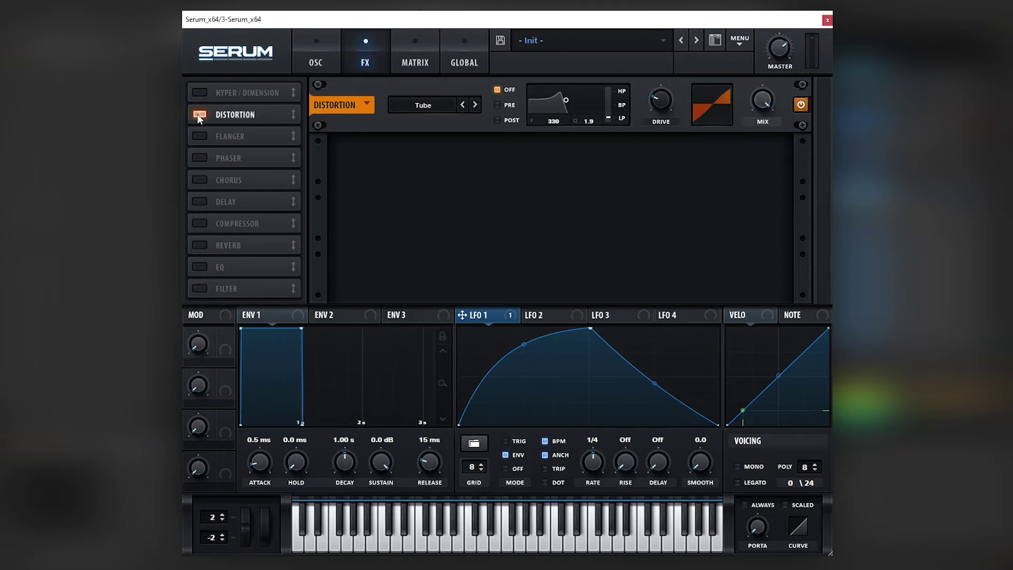
left_click_drag(654, 103, 656, 88)
left_click(199, 94)
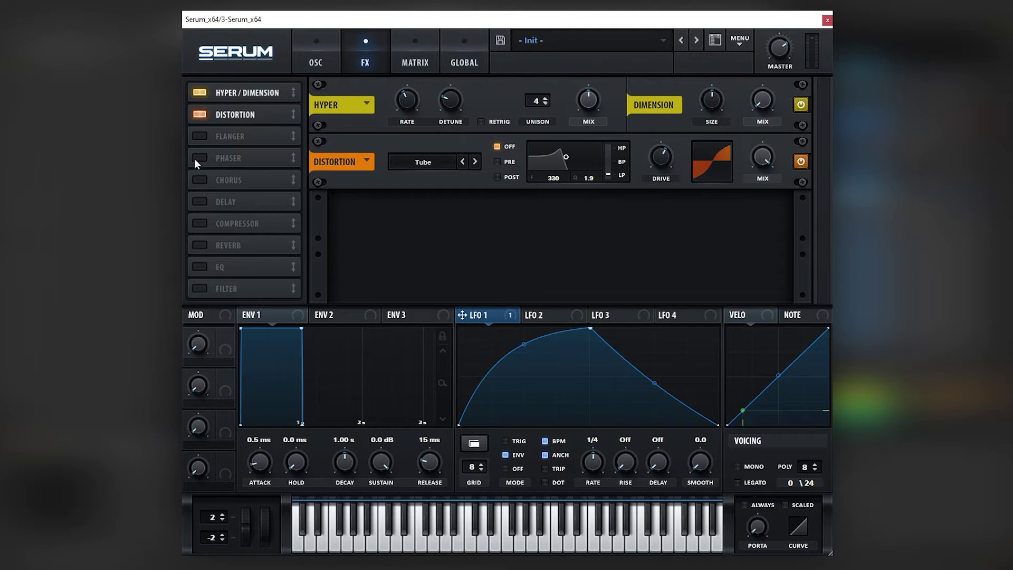
Enable the compressor in multiband mode and set its gain to about 16.4 dB
left_click(199, 226)
left_click(654, 230)
left_click_drag(581, 210, 596, 170)
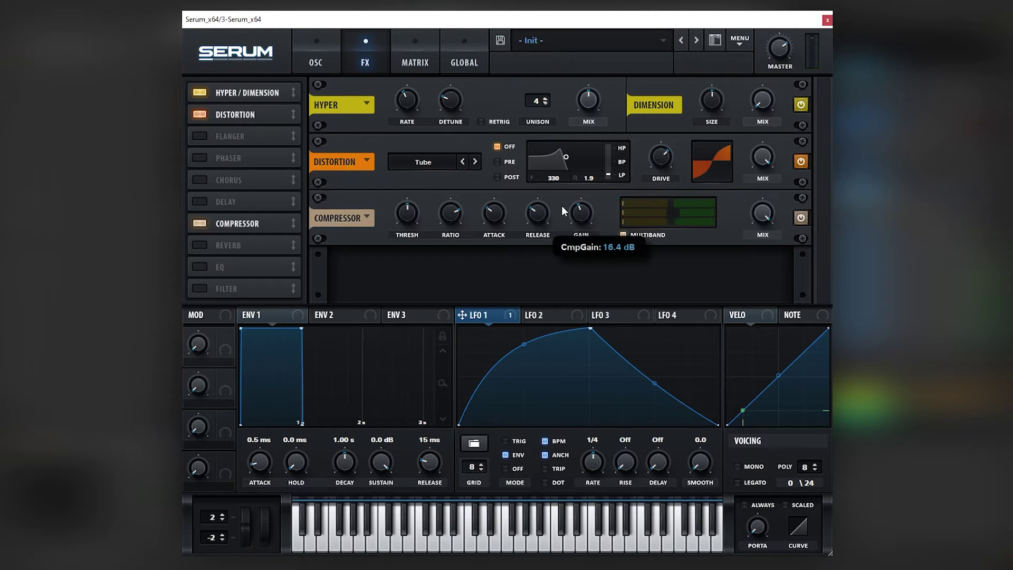
Return to the oscillator settings and fine-tune oscillator B's wavetable position downward
left_click(315, 52)
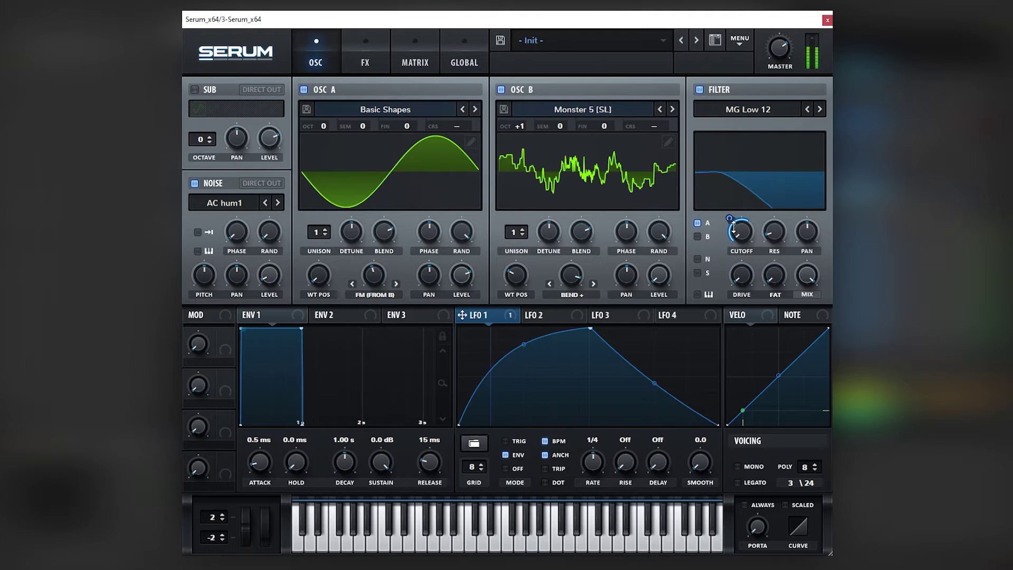
mouse_move(738, 221)
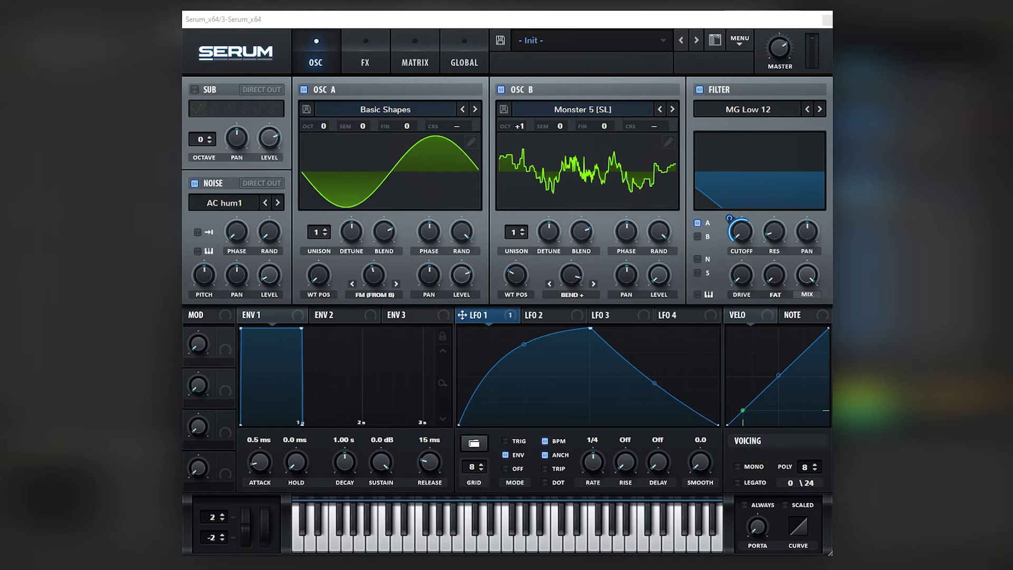
mouse_move(527, 279)
left_mouse_down()
mouse_move(529, 258)
mouse_move(570, 287)
mouse_move(517, 275)
mouse_move(517, 295)
left_mouse_up()
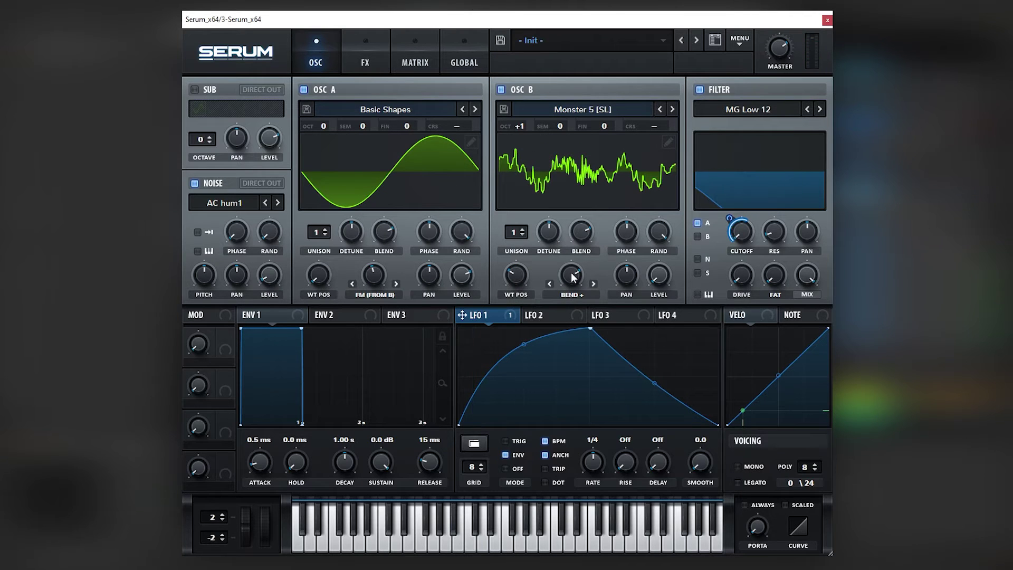
Raise the Tube distortion's drive further and switch on the Chorus effect
left_click(365, 59)
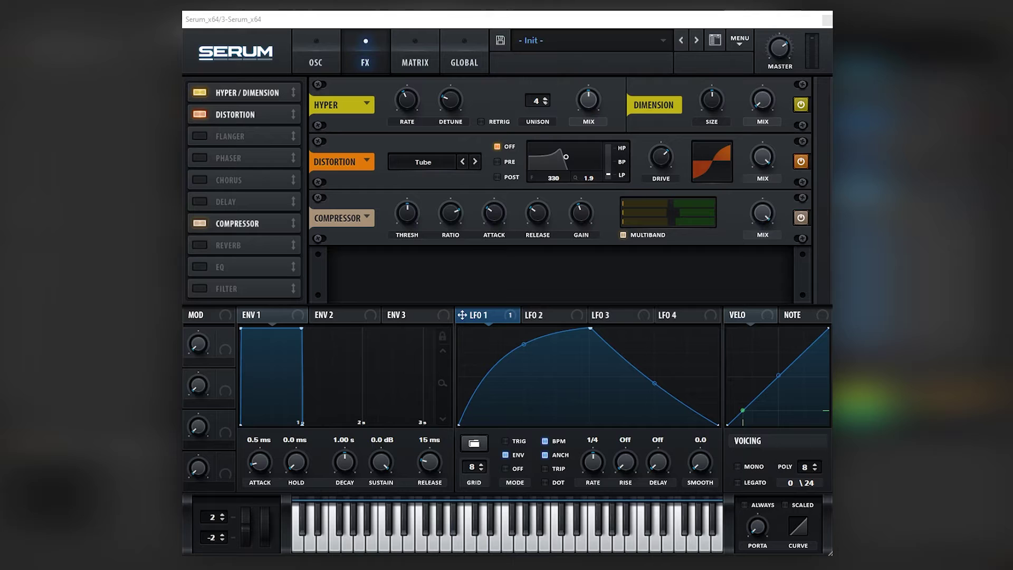
left_click_drag(661, 157, 671, 129)
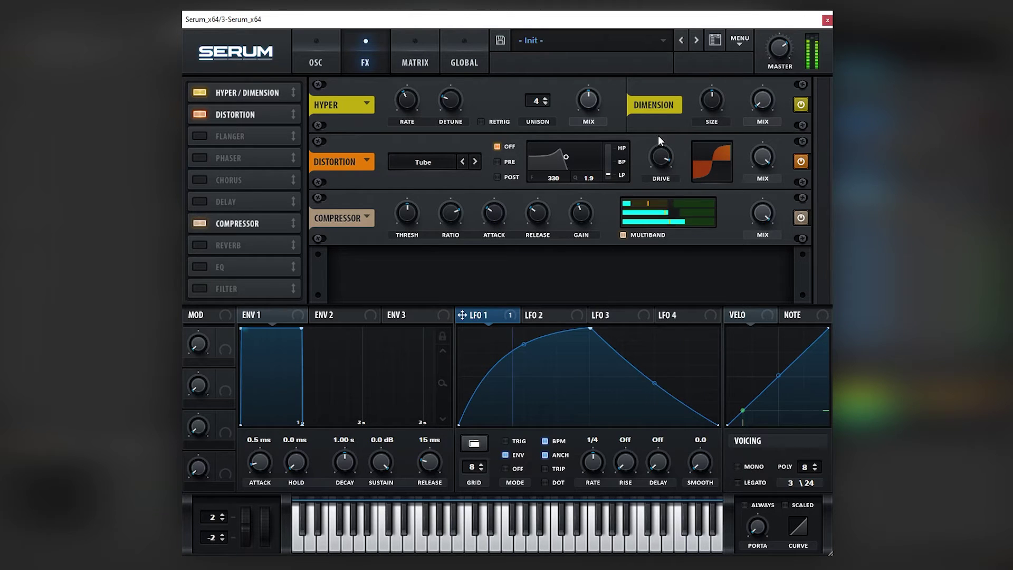
left_click(200, 180)
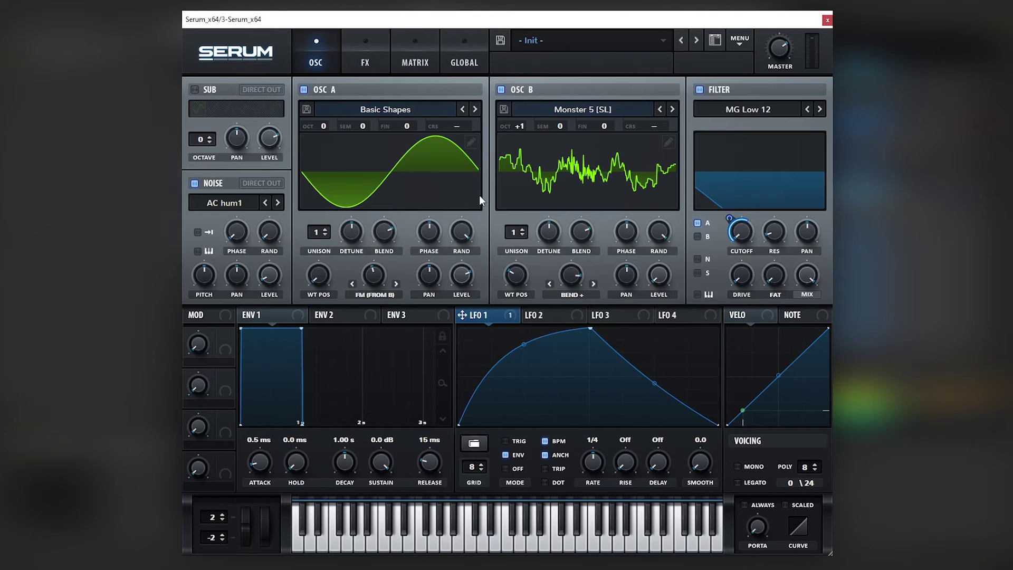
Increase oscillator A's FM (from B) warp amount to about 47%
mouse_move(372, 288)
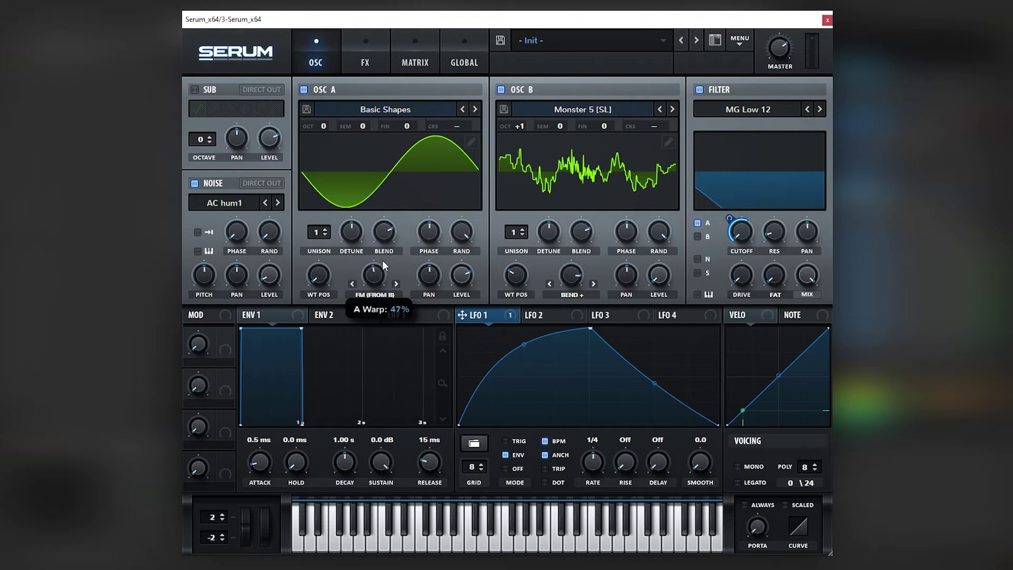
left_click_drag(373, 275, 385, 261)
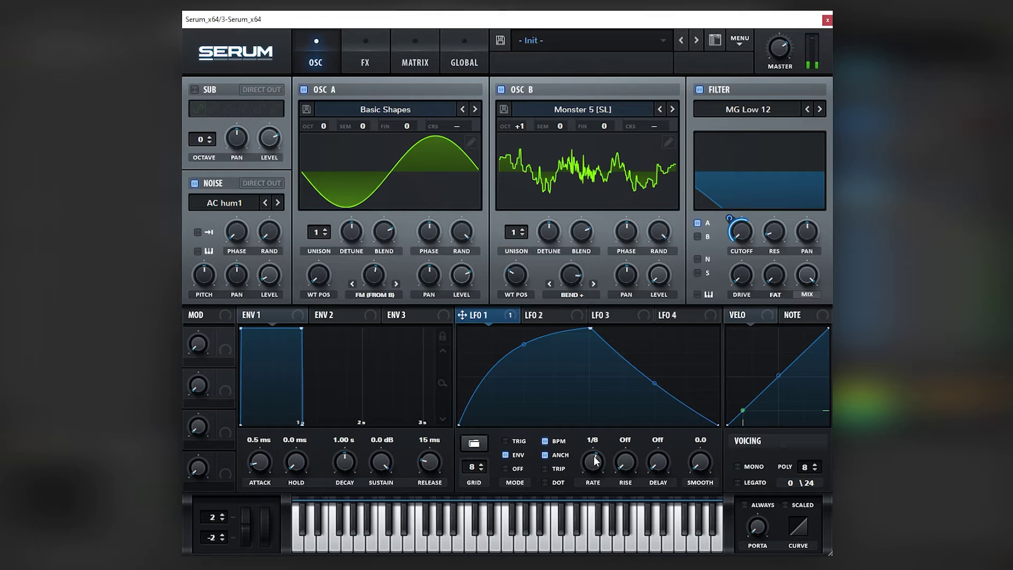
Set LFO 1's rate to 1/4 and bend the falling half of its curve slightly lower
scroll(594, 458, "down", 1)
left_click_drag(654, 383, 650, 385)
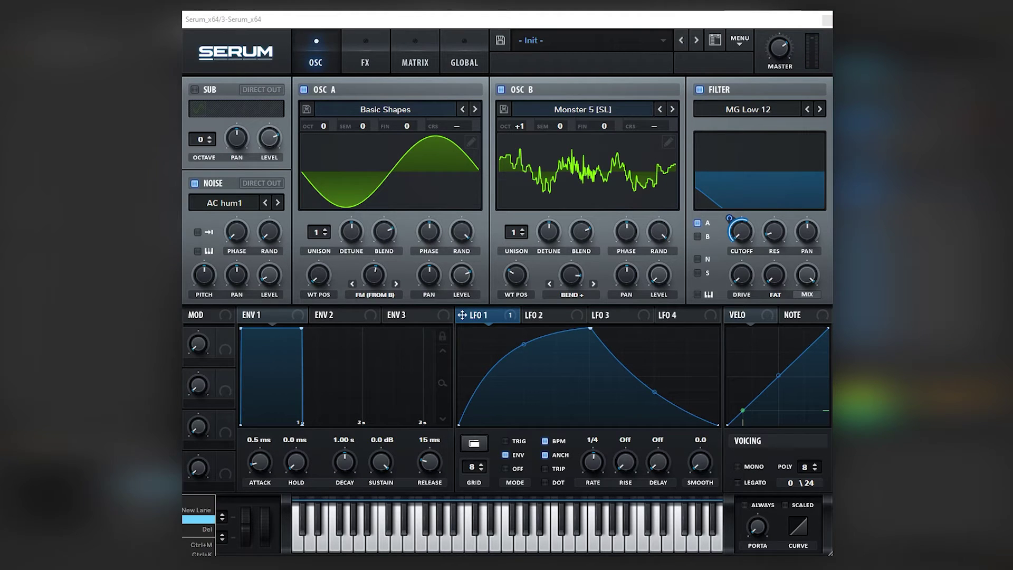
Set oscillator B's wavetable position to 44 and fine-tune LFO 1's modulation depth on the filter cutoff
mouse_move(522, 275)
left_mouse_down()
mouse_move(542, 237)
mouse_move(525, 287)
left_mouse_up()
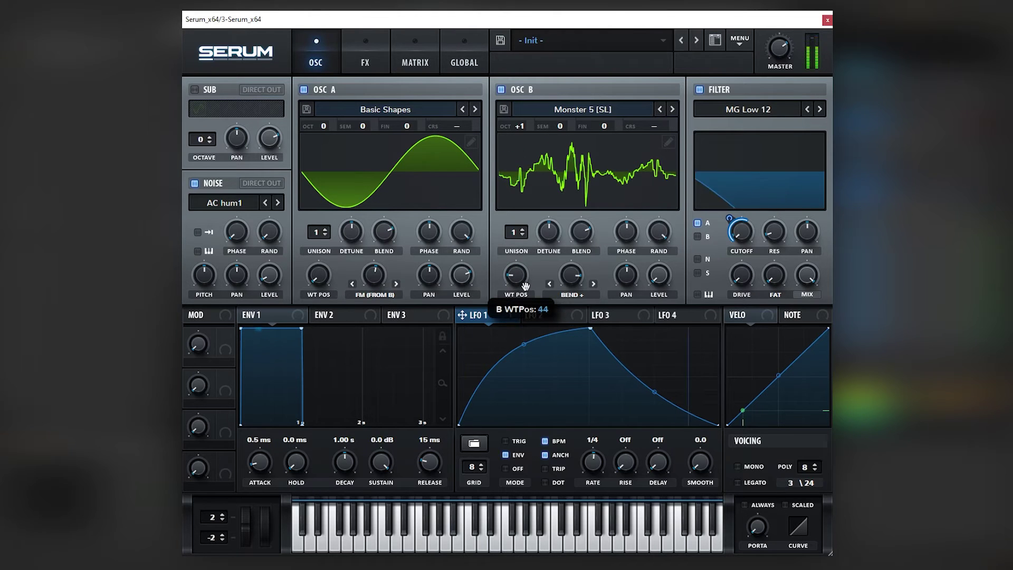
left_click_drag(732, 222, 734, 216)
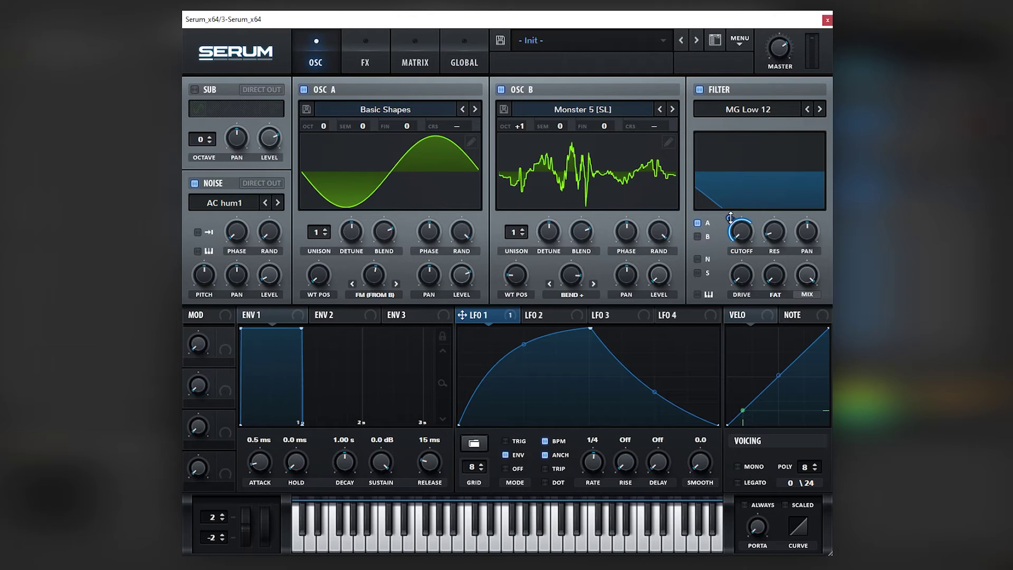
mouse_move(731, 217)
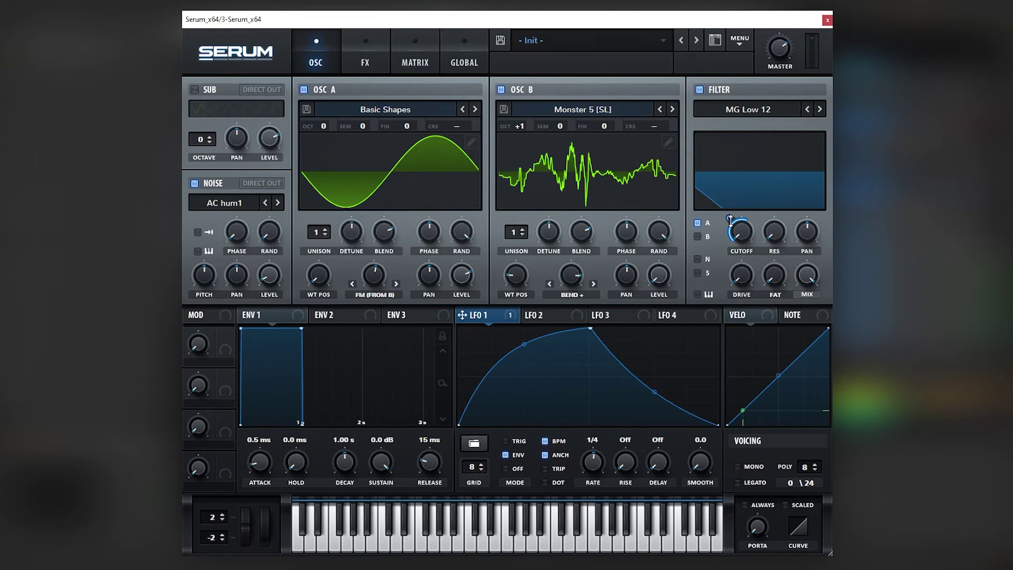
mouse_move(730, 220)
left_mouse_down()
mouse_move(729, 230)
mouse_move(730, 222)
left_mouse_up()
Reshape LFO 1 by flattening the bulge of its rising curve and making its falling curve dip deeper
left_click_drag(525, 346, 524, 358)
left_click_drag(655, 392, 655, 402)
left_click_drag(531, 371, 529, 360)
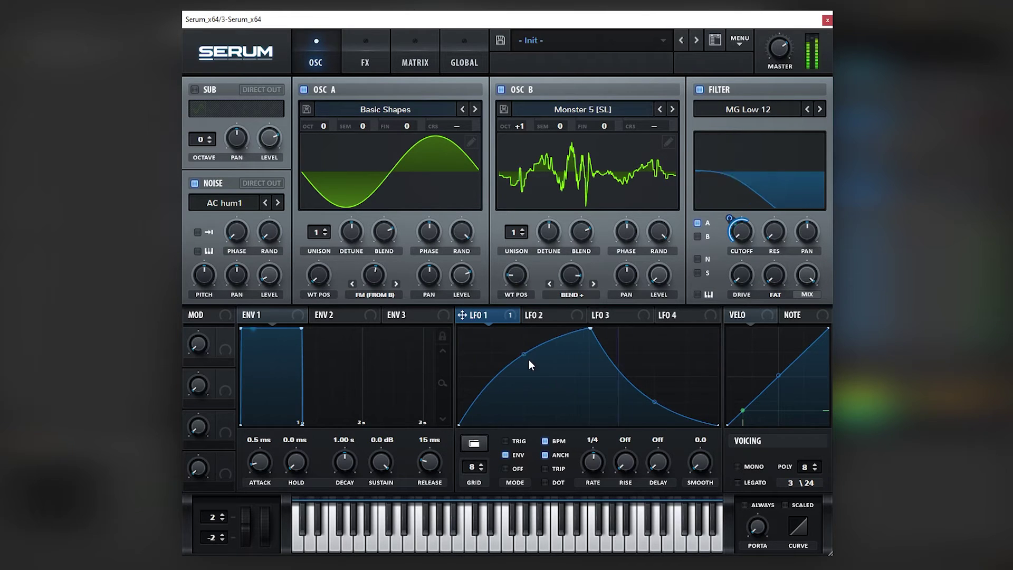
Fine-tune oscillator A's FM (from B) amount and raise the Tube distortion's drive to about 98%
left_click_drag(372, 295, 372, 283)
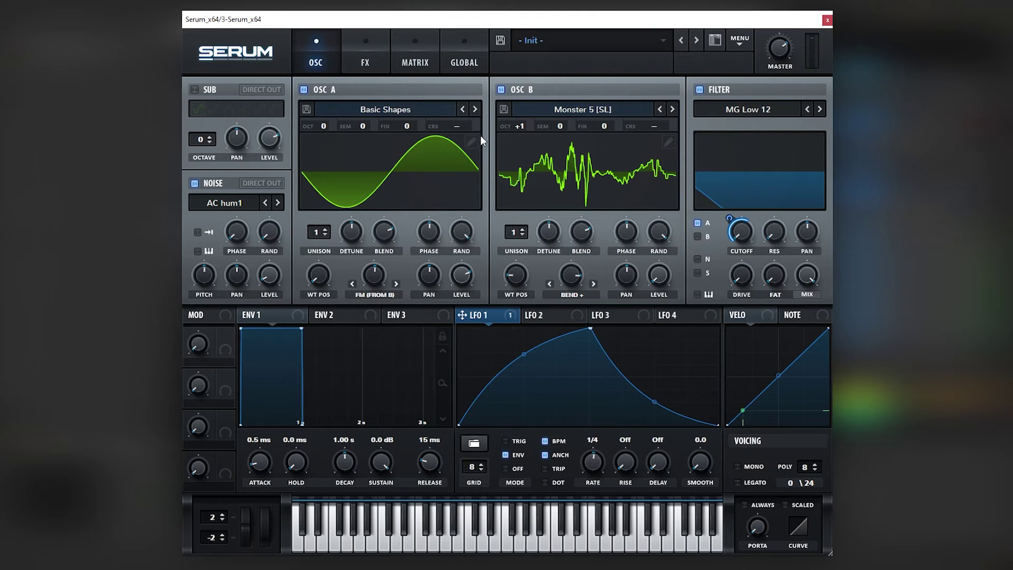
left_click(365, 57)
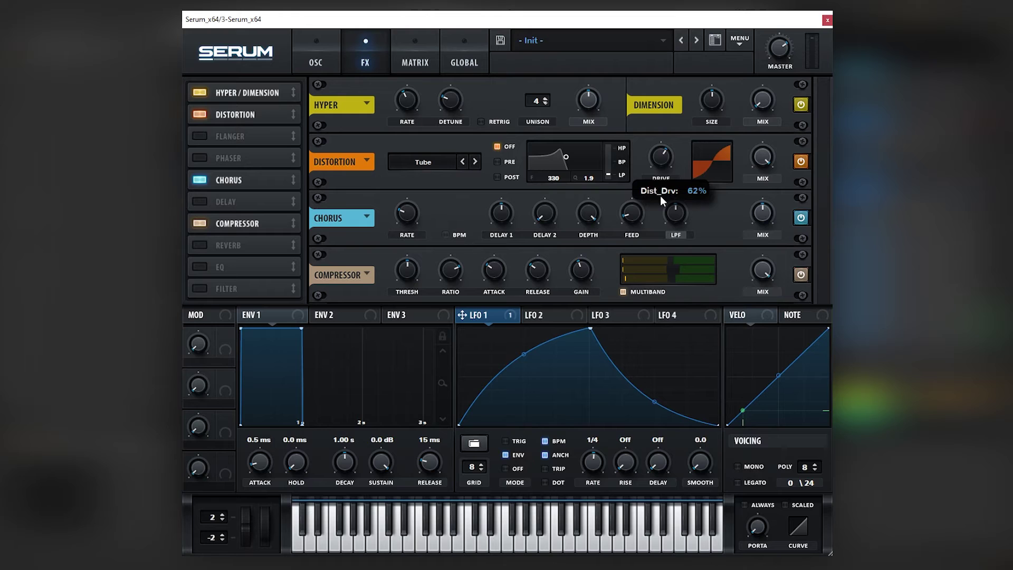
left_click_drag(660, 195, 671, 158)
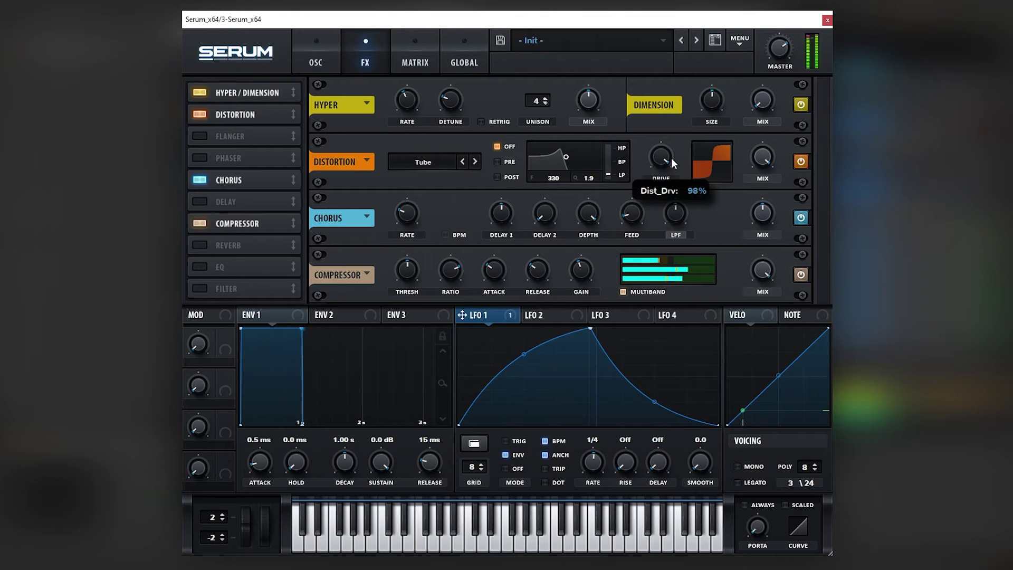
Return to the oscillator settings and adjust oscillator B's Bend + warp amount
left_click(315, 57)
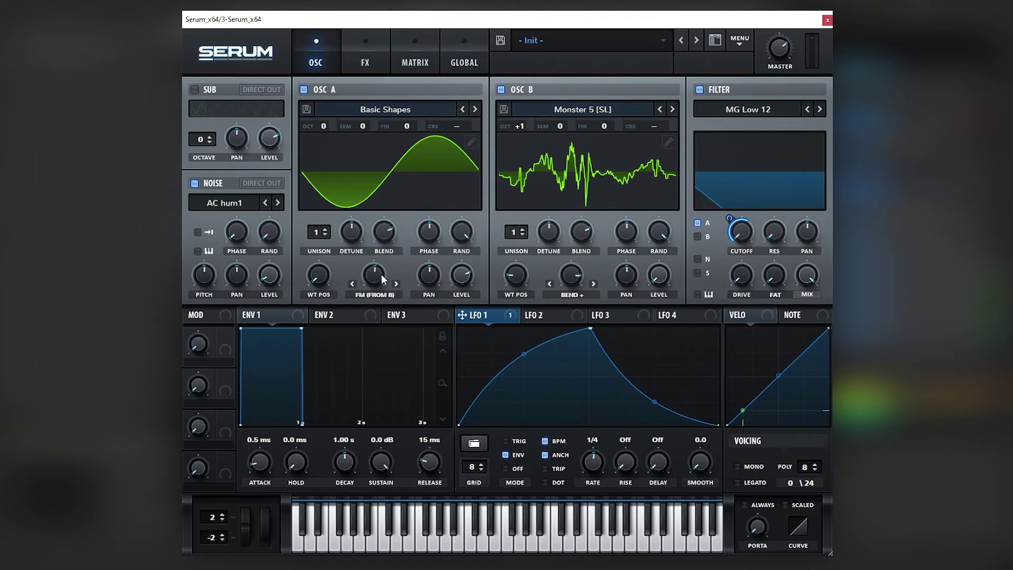
left_click_drag(567, 274, 558, 287)
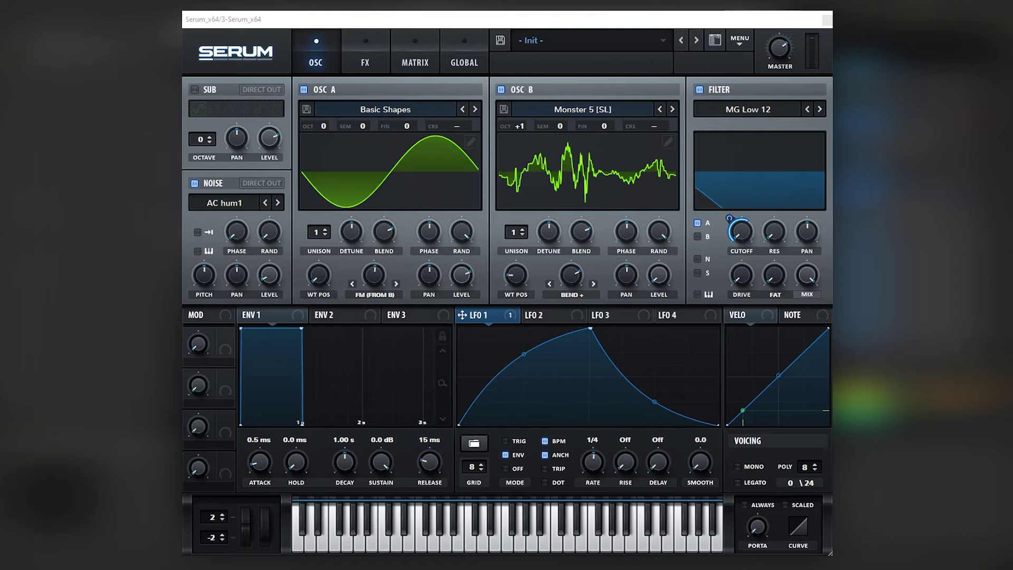